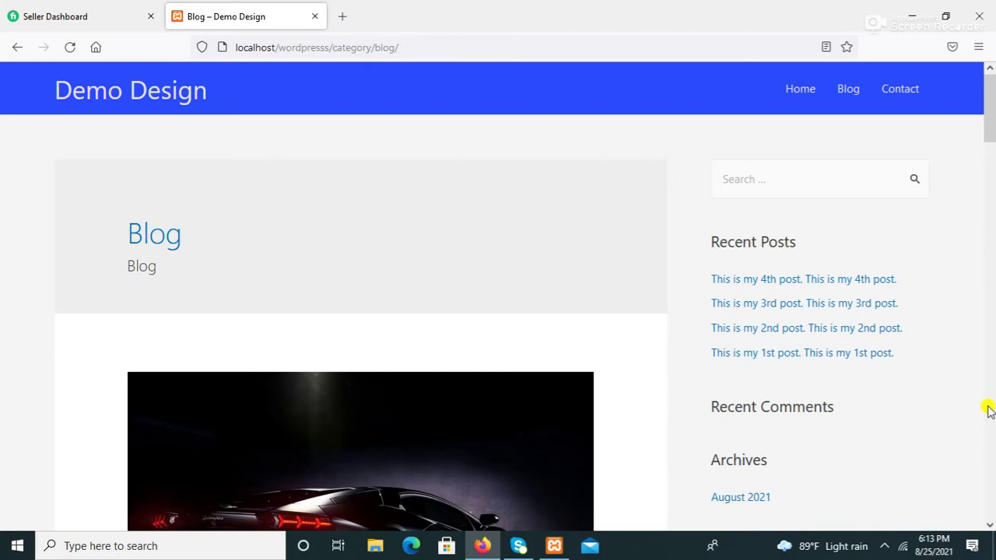
Step: Scroll down through the current site page in Firefox and back up
scroll(986, 409, down, 5)
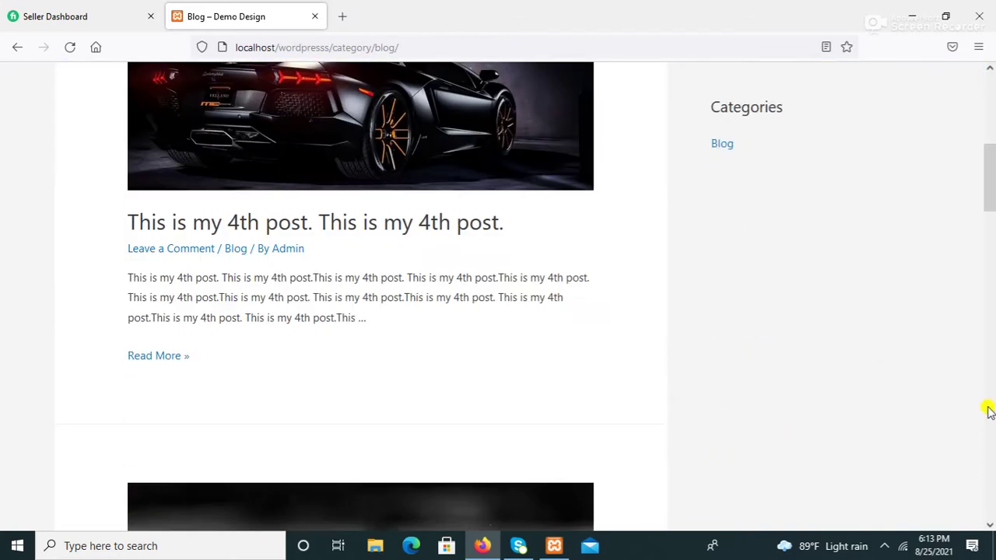
drag(989, 195, 987, 85)
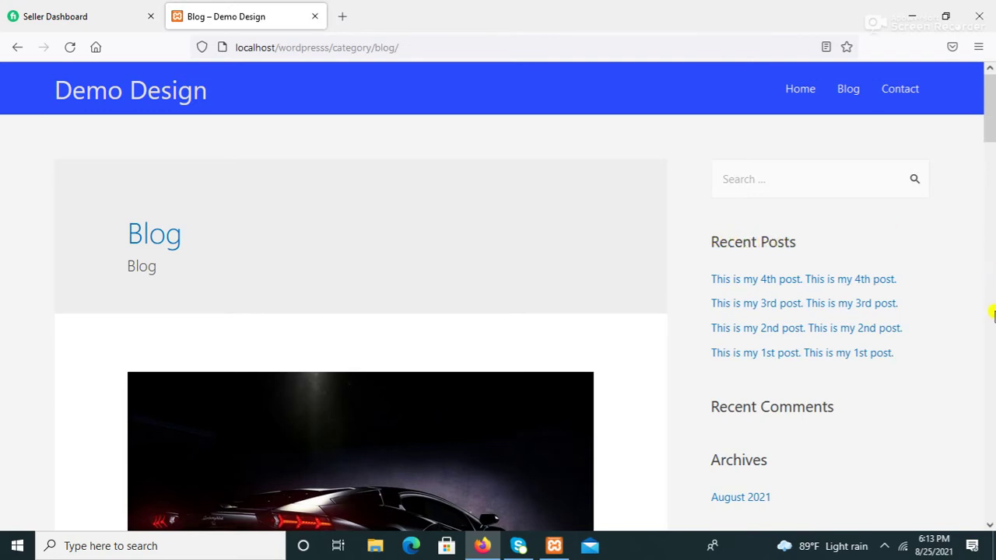
scroll(994, 314, down, 5)
scroll(993, 314, down, 5)
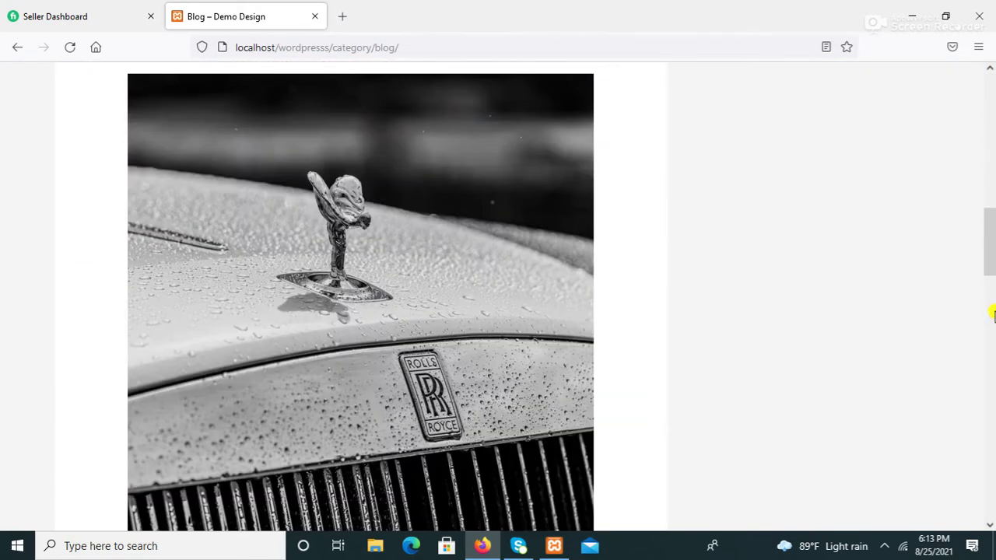
scroll(992, 389, down, 5)
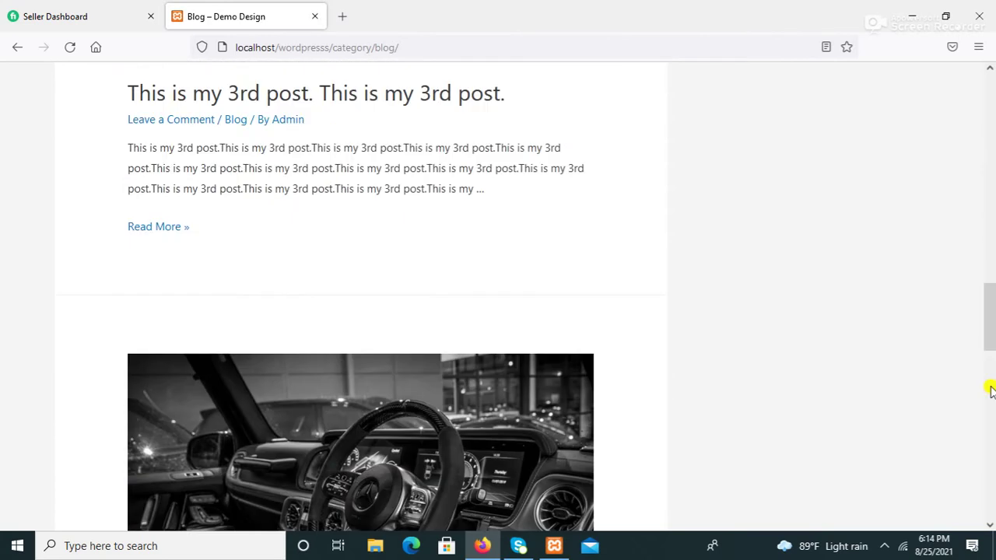
scroll(990, 411, down, 1)
scroll(990, 411, down, 2)
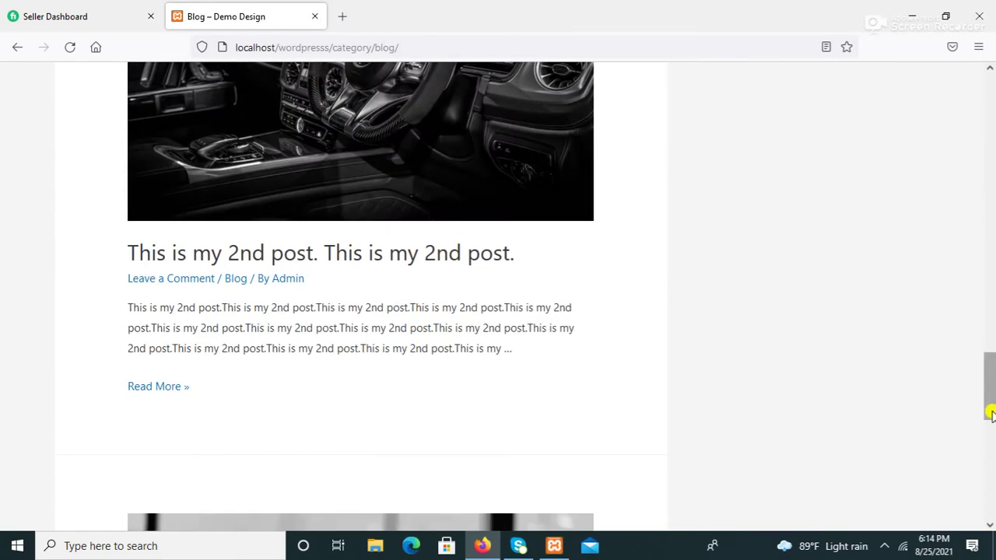
scroll(990, 476, down, 5)
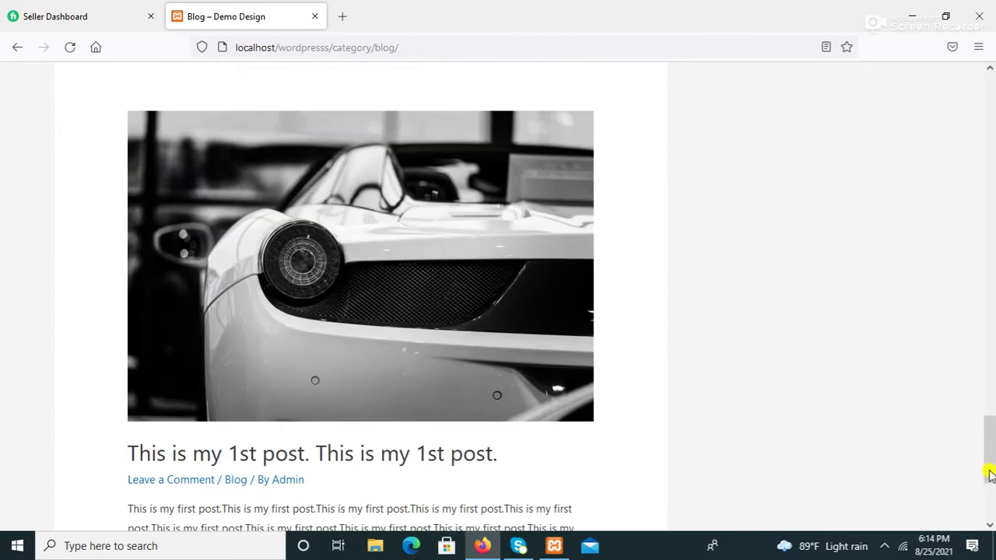
scroll(991, 500, down, 2)
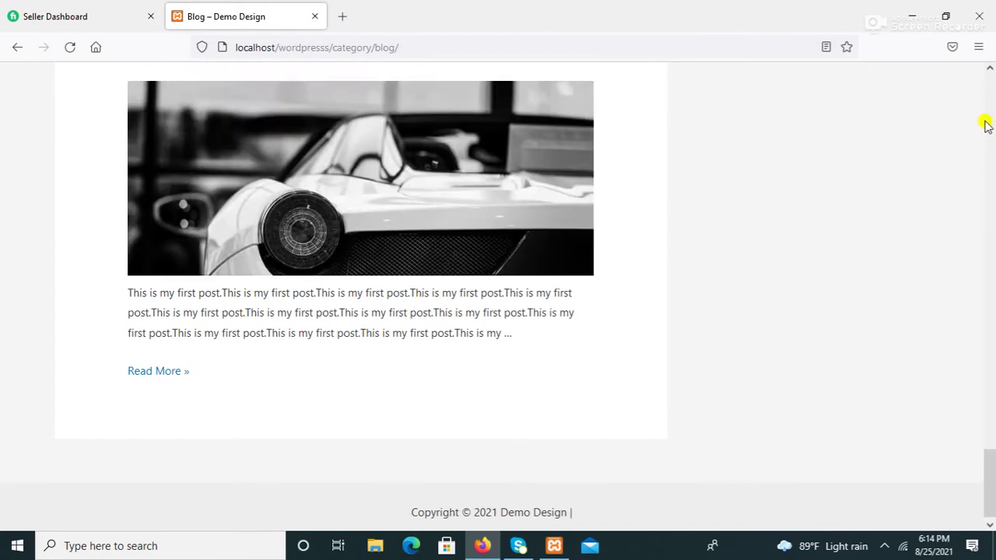
scroll(987, 126, up, 3)
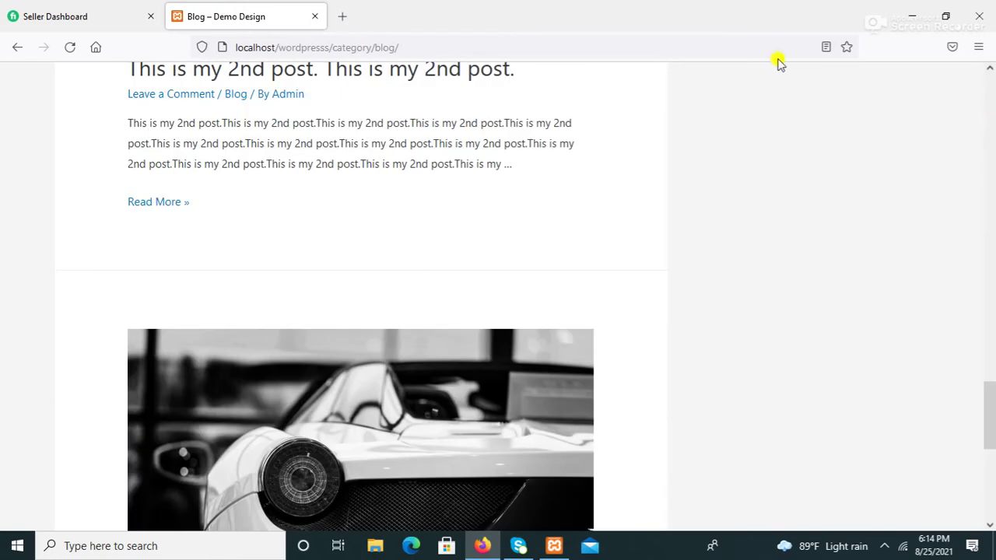
scroll(987, 109, up, 12)
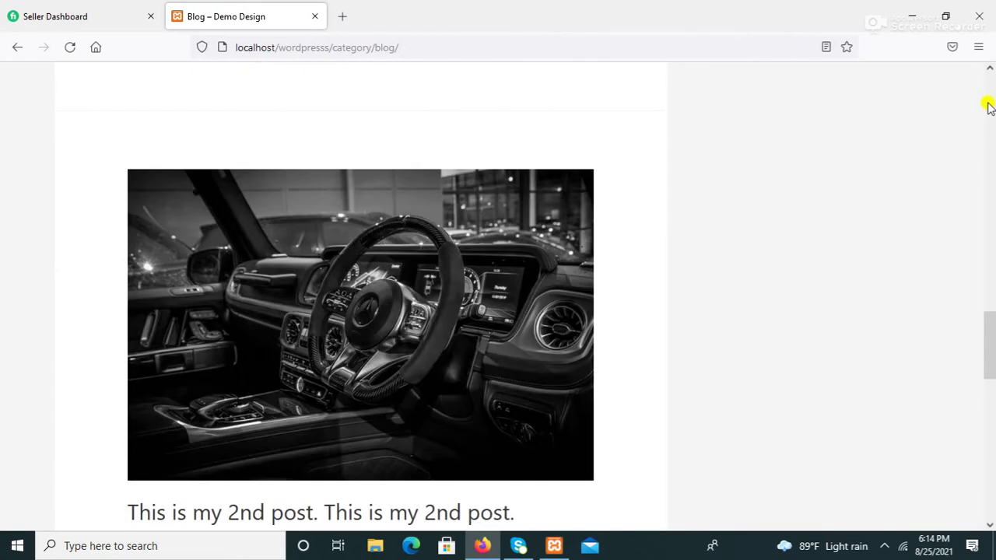
scroll(988, 107, up, 6)
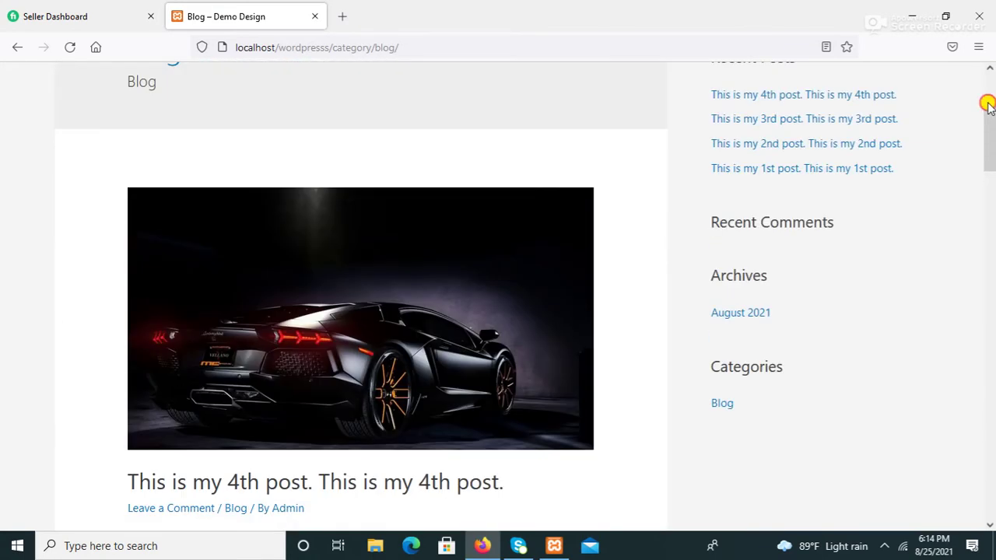
scroll(988, 106, up, 3)
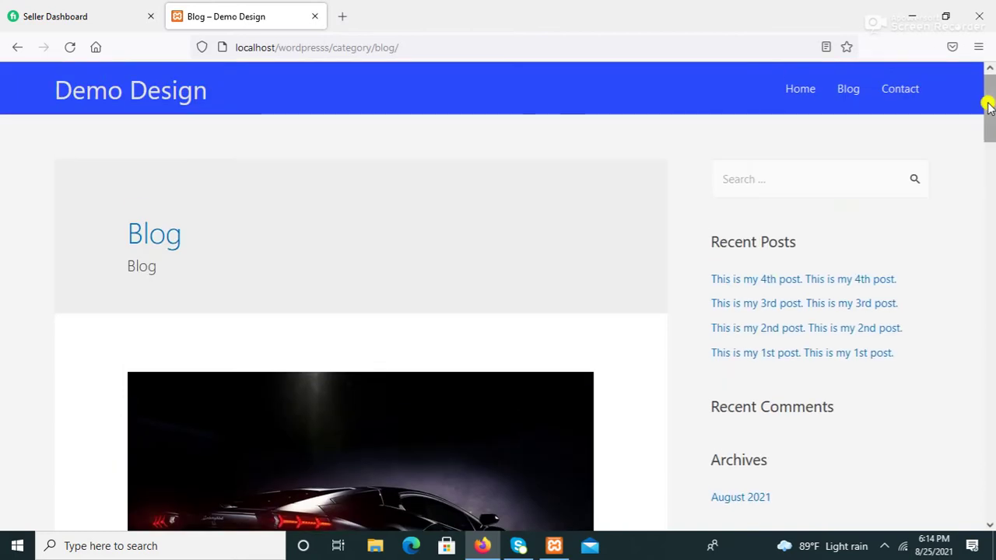
Step: Go to localhost/wordpress/wp-admin/ to reach the Demo Design login page
click(400, 48)
click(401, 47)
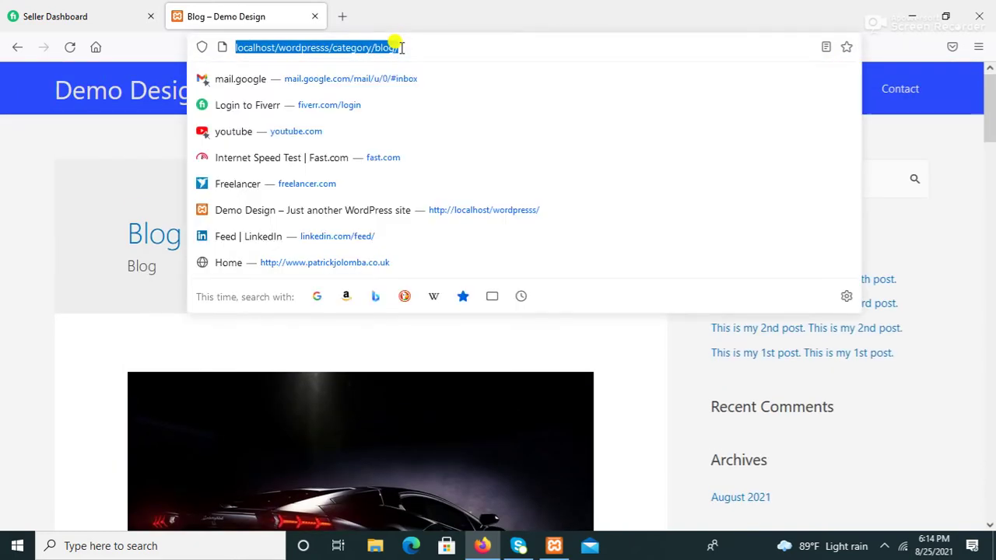
click(404, 48)
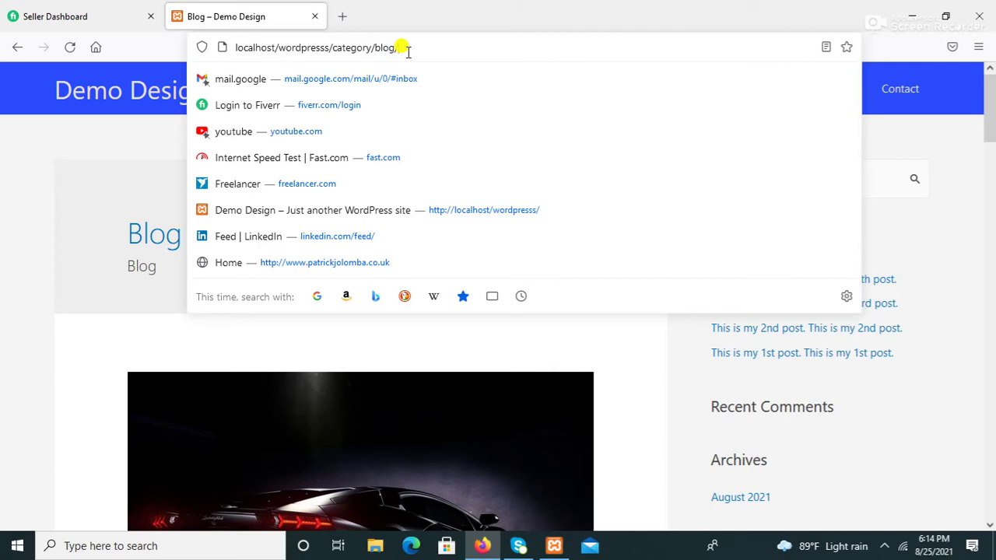
key(BackSpace)
key(BackSpace)
key(BackSpace)
key(BackSpace)
key(BackSpace)
key(BackSpace)
key(BackSpace)
key(BackSpace)
key(BackSpace)
key(BackSpace)
key(BackSpace)
key(BackSpace)
key(BackSpace)
key(BackSpace)
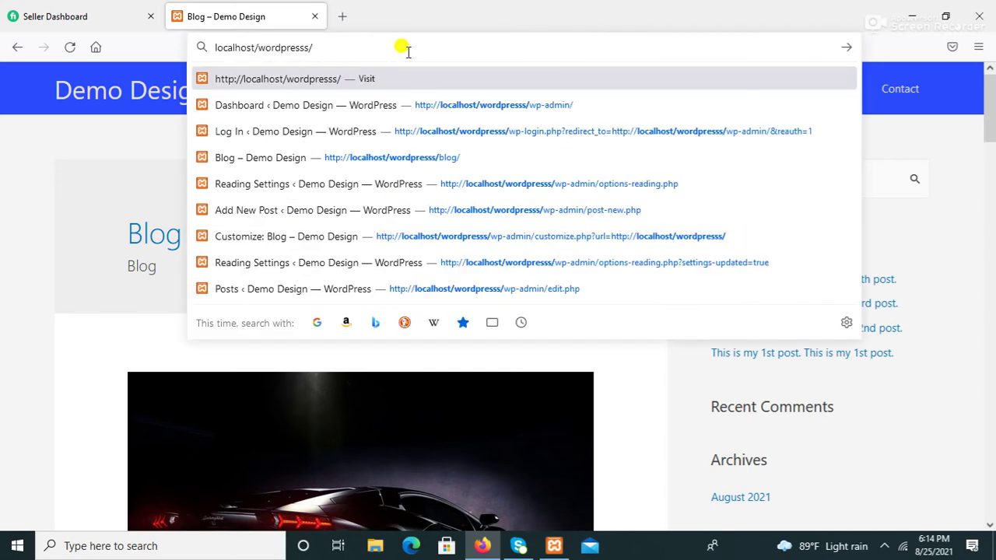
text(wp)
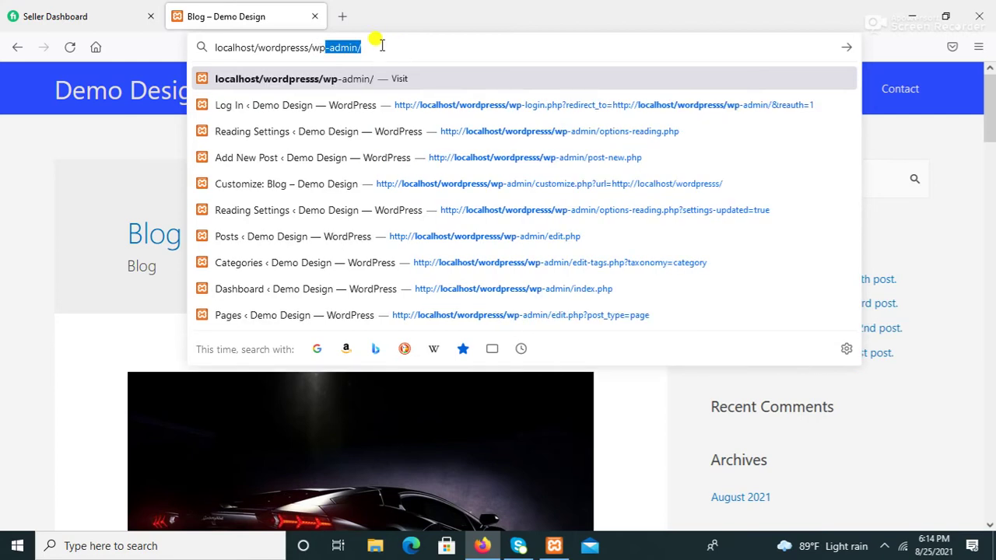
key(Right)
key(Return)
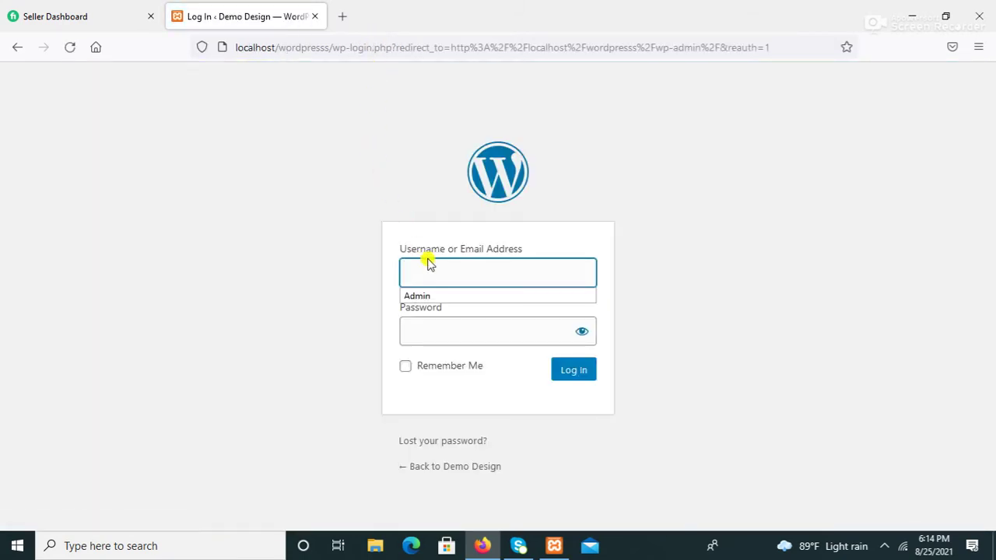
Step: Log in with the saved username and the account password, declining Firefox's offer to save the login
click(420, 297)
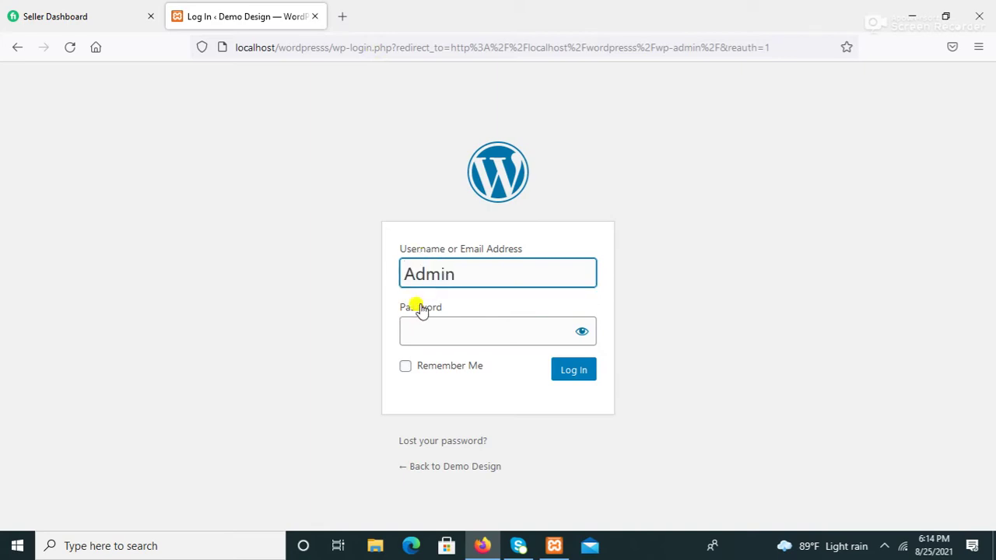
click(415, 331)
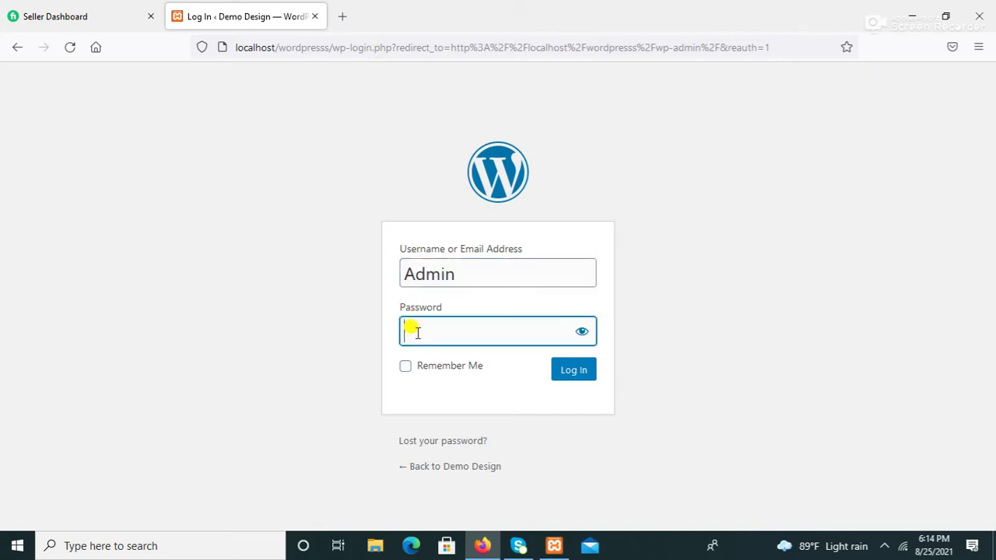
text(admin)
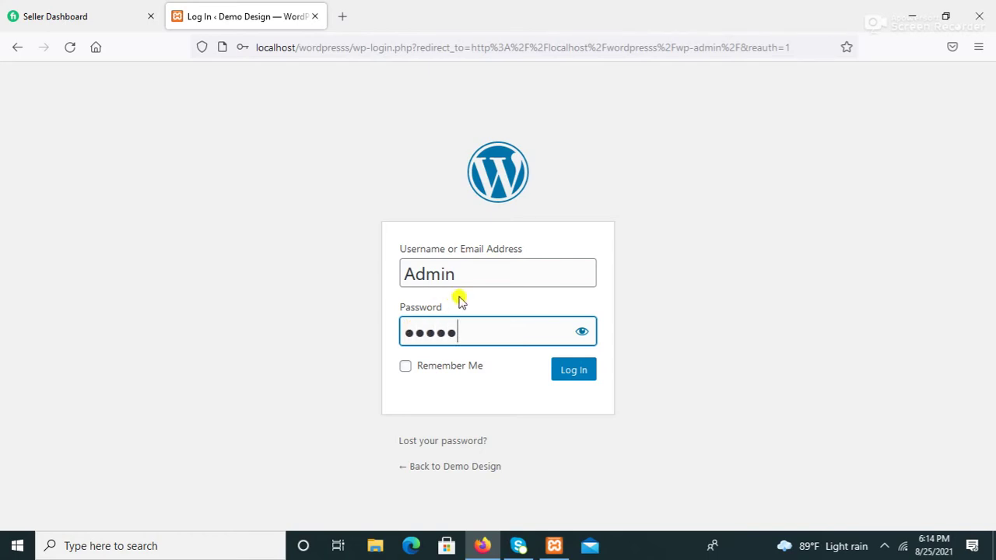
click(565, 377)
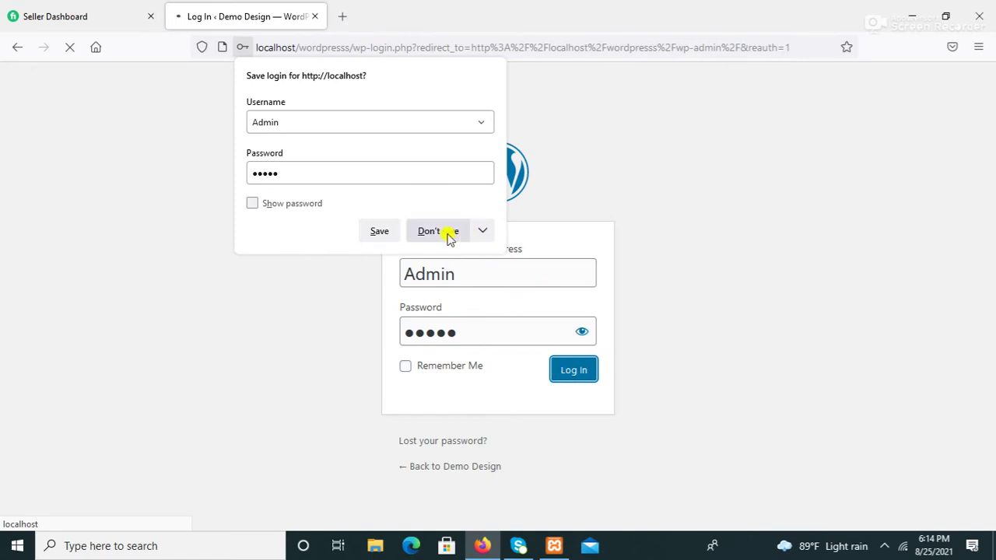
click(448, 233)
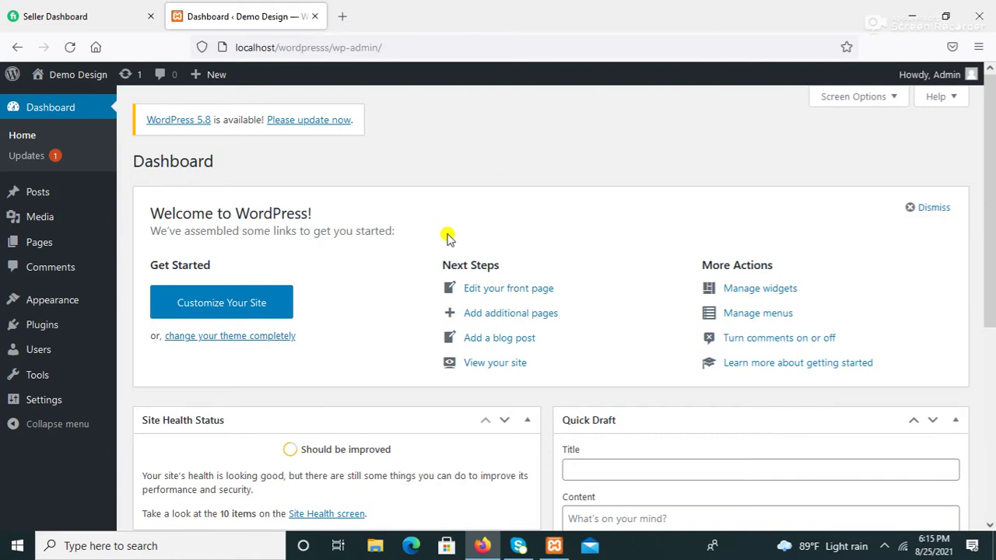
Step: Open Settings > Reading from the admin sidebar
mouse_move(107, 188)
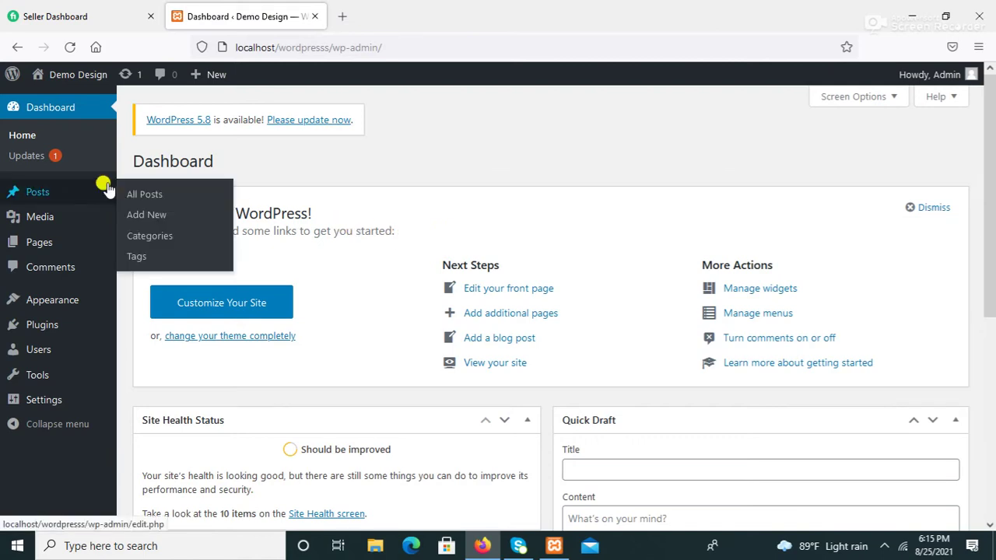
click(52, 404)
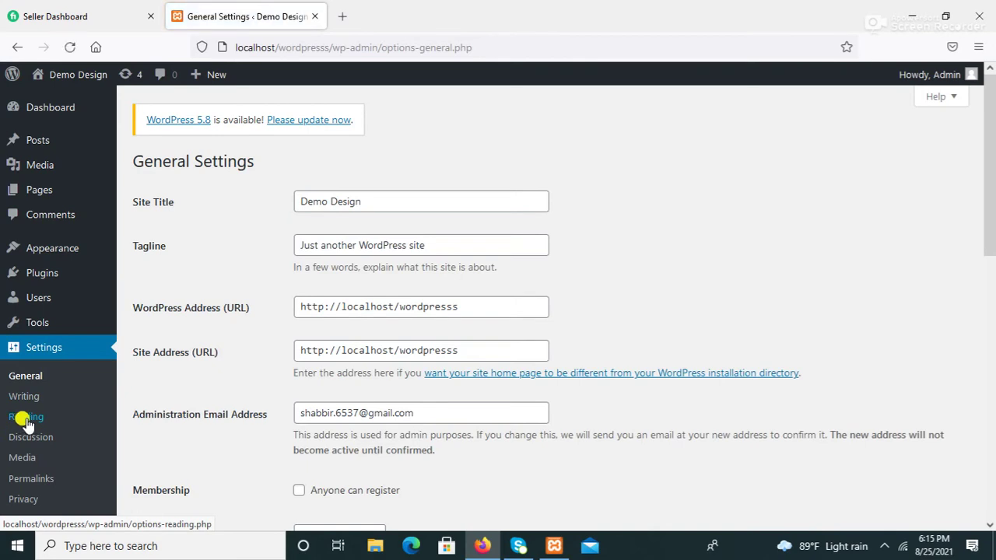
click(26, 422)
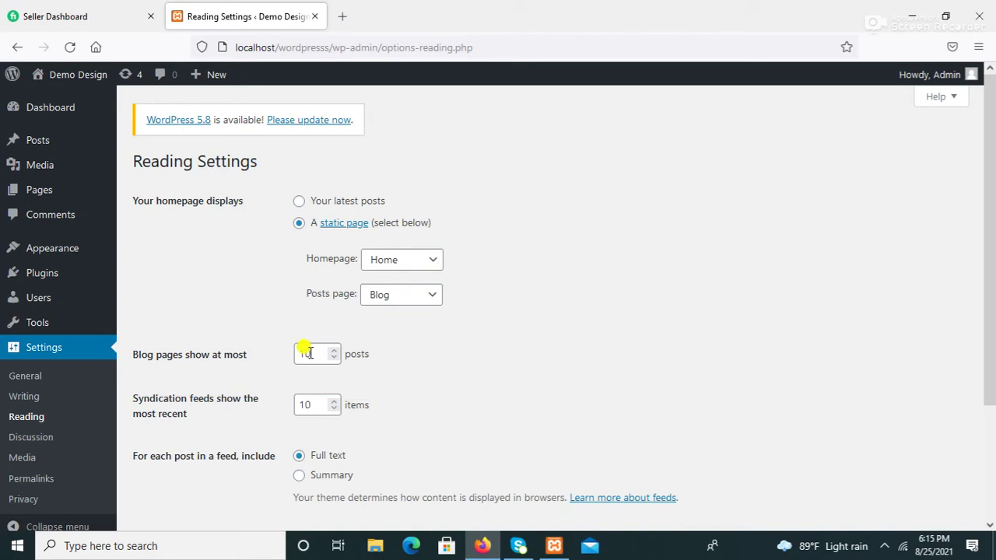
Step: Set 'Blog pages show at most' to 1, save the changes, and visit the Demo Design site
click(310, 353)
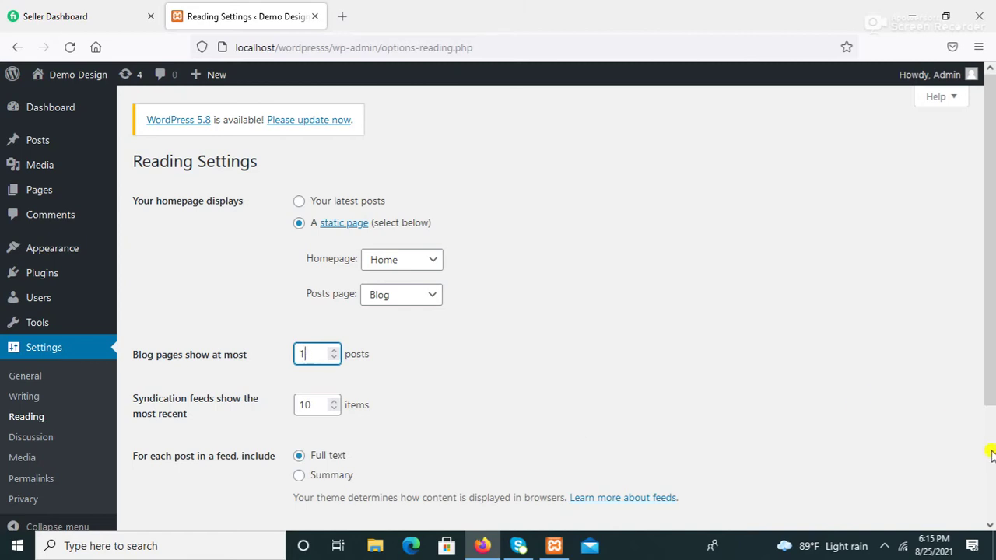
scroll(991, 455, down, 2)
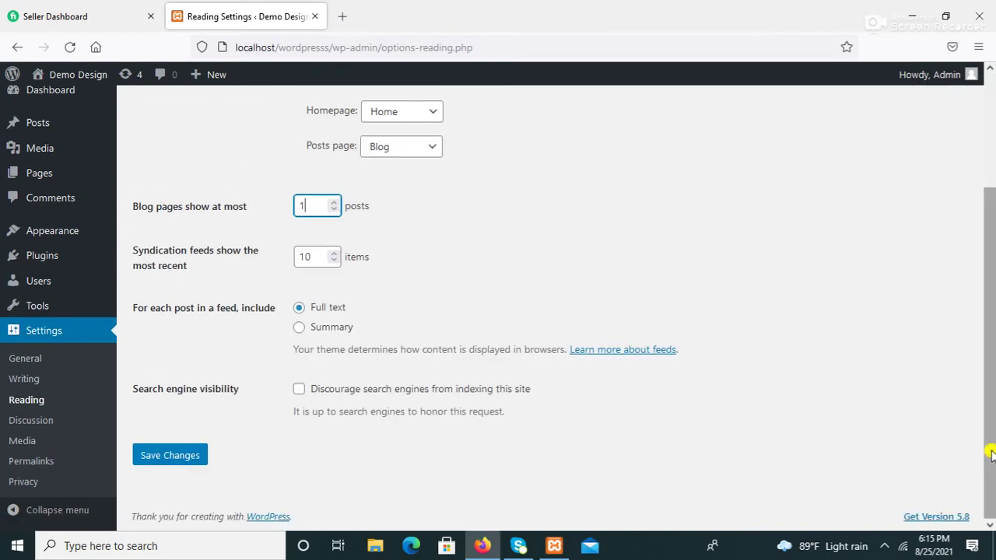
click(183, 456)
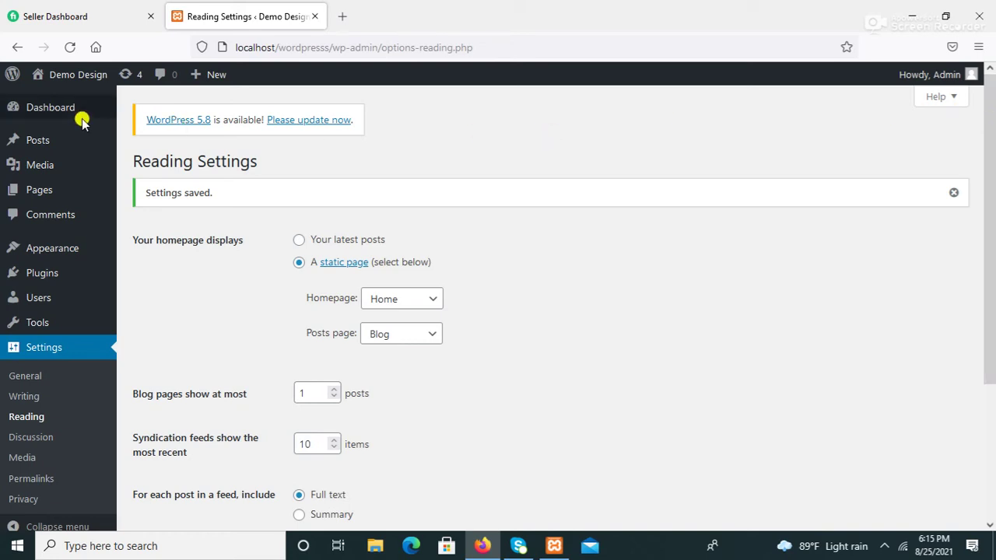
mouse_move(89, 80)
click(58, 103)
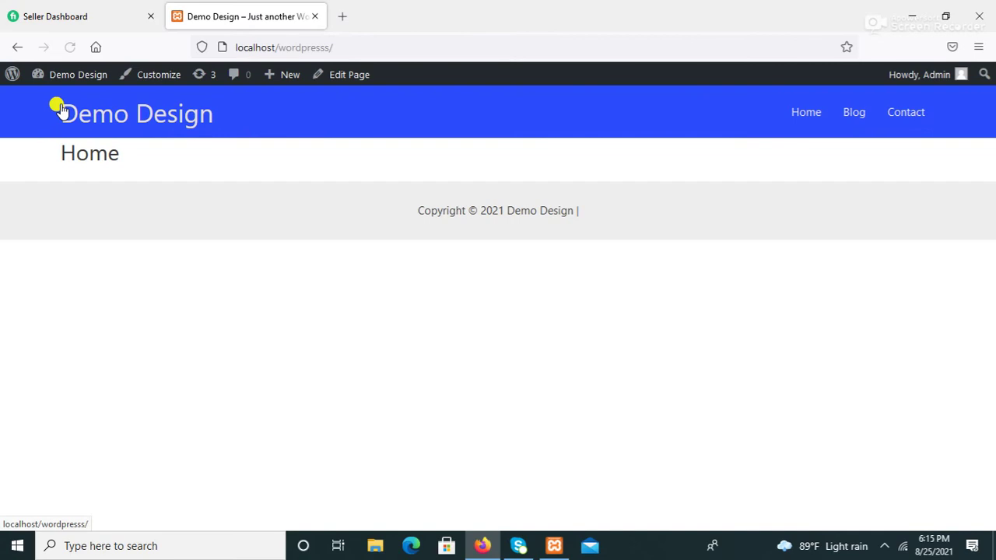
Step: Open the Blog page and view page 2 of its one-post listing
click(860, 115)
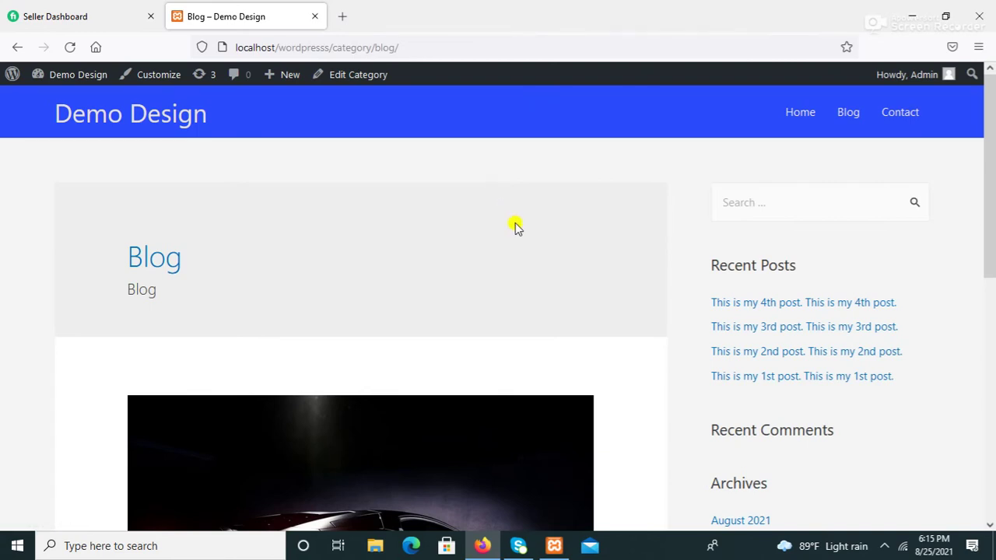
click(992, 370)
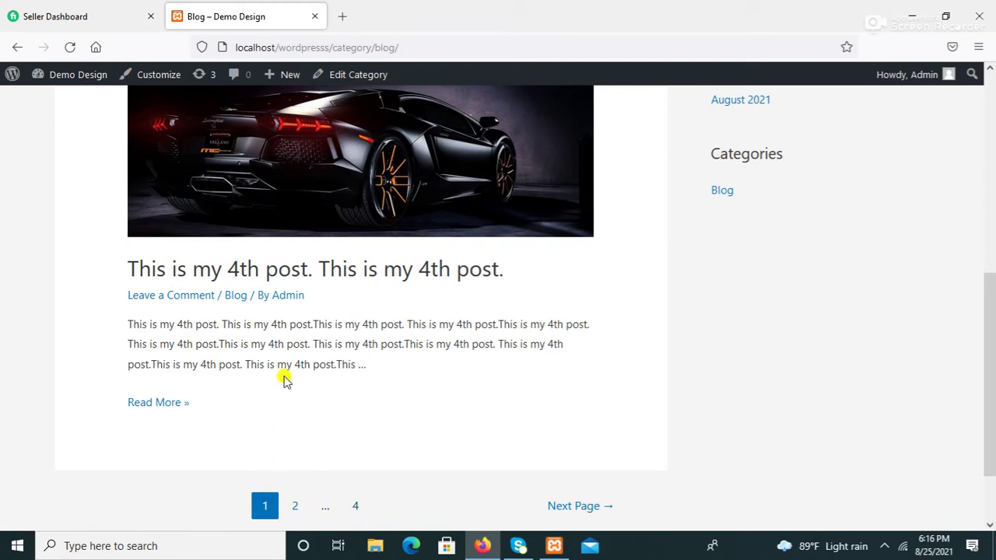
click(296, 507)
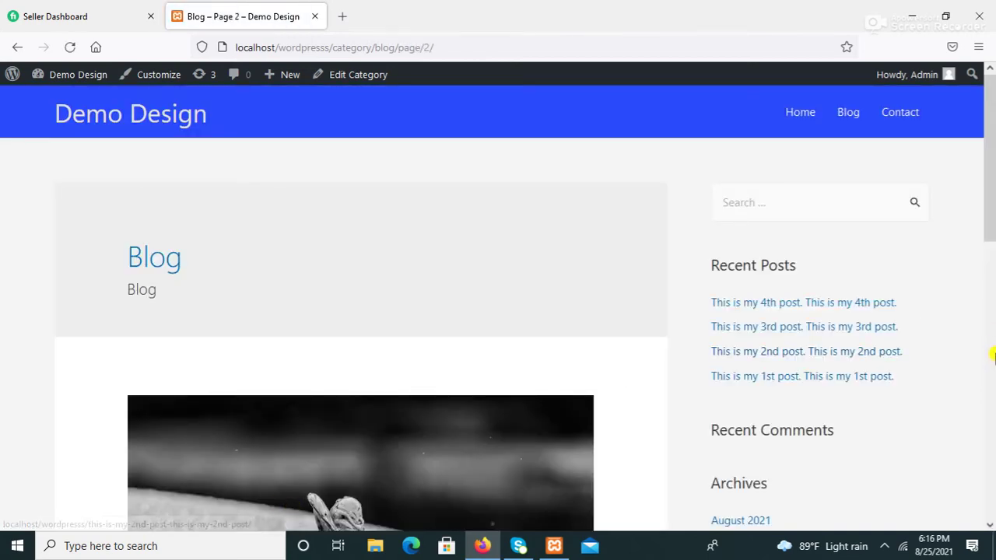
scroll(992, 355, down, 6)
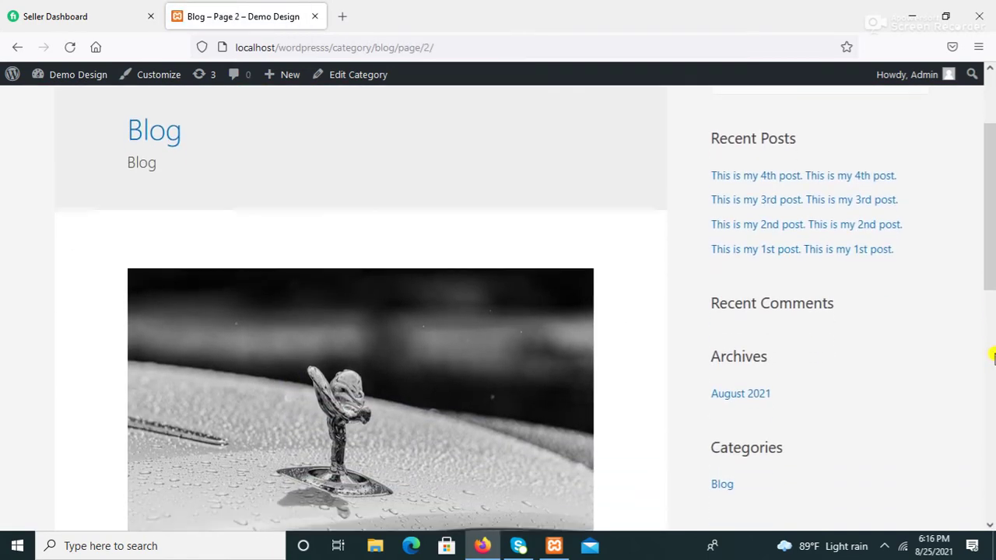
scroll(993, 355, down, 4)
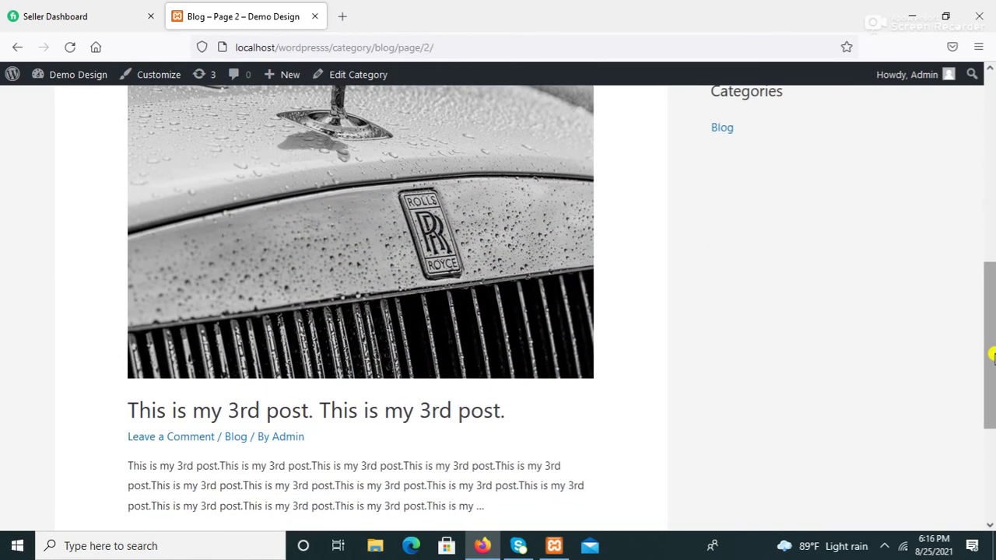
scroll(993, 354, down, 1)
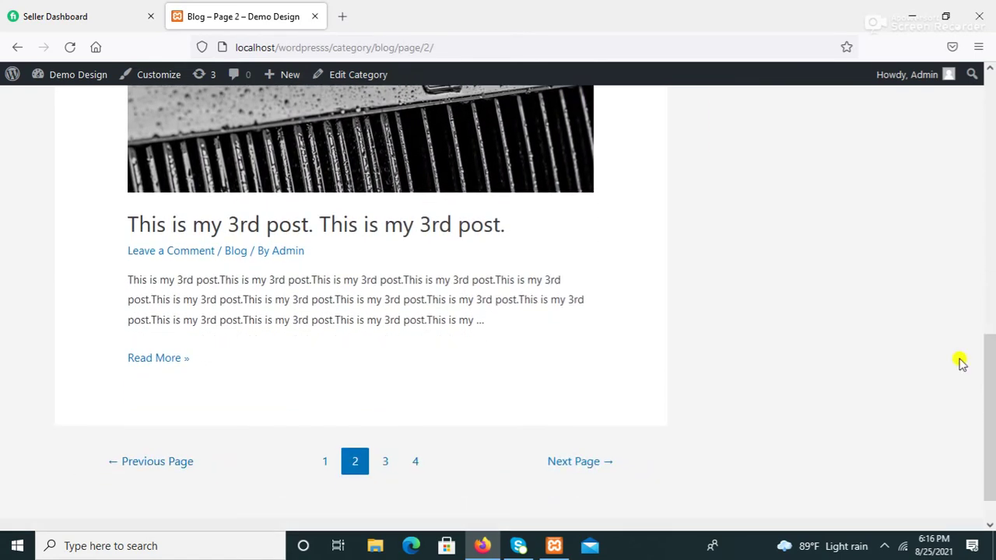
Step: View blog pages 3 and 4, then return to page 3 via Previous Page
click(386, 465)
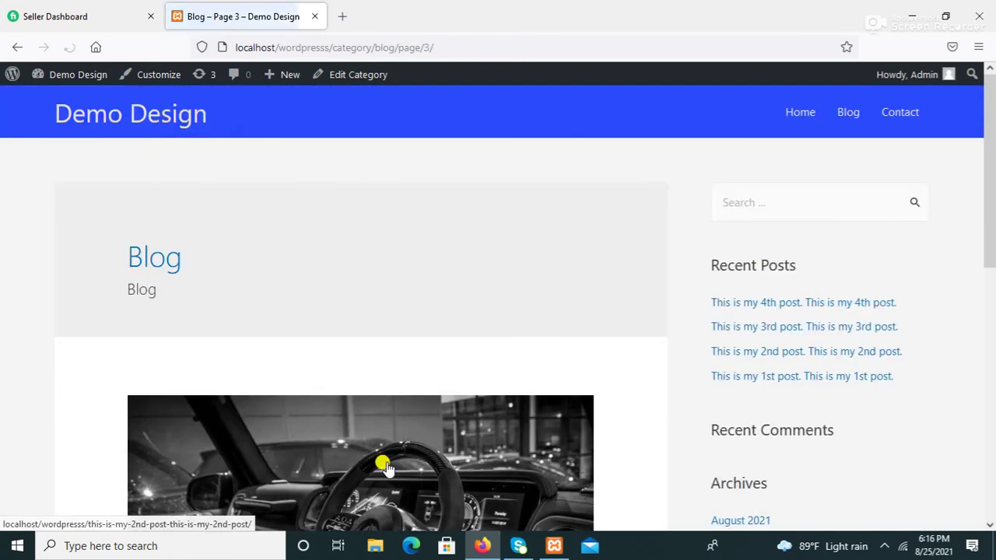
click(990, 393)
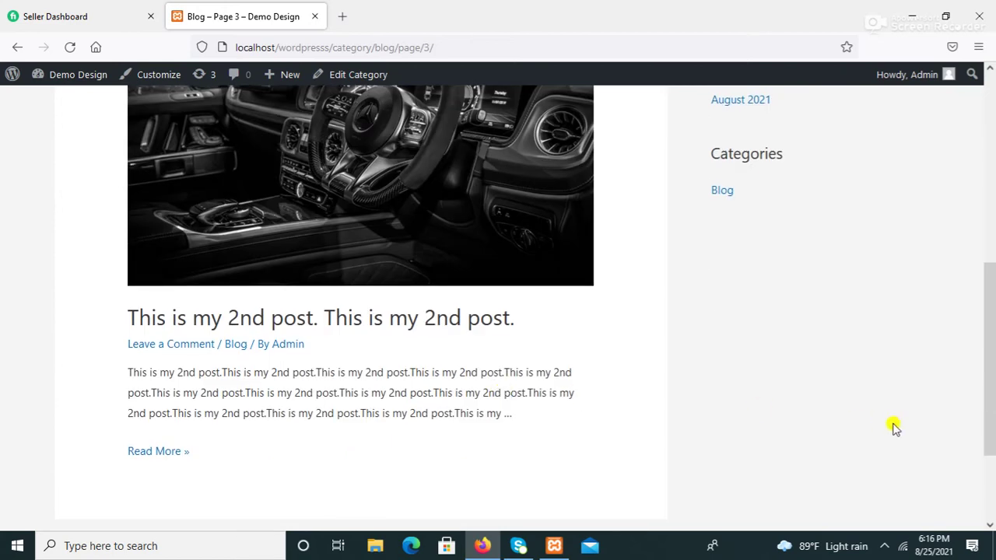
click(988, 492)
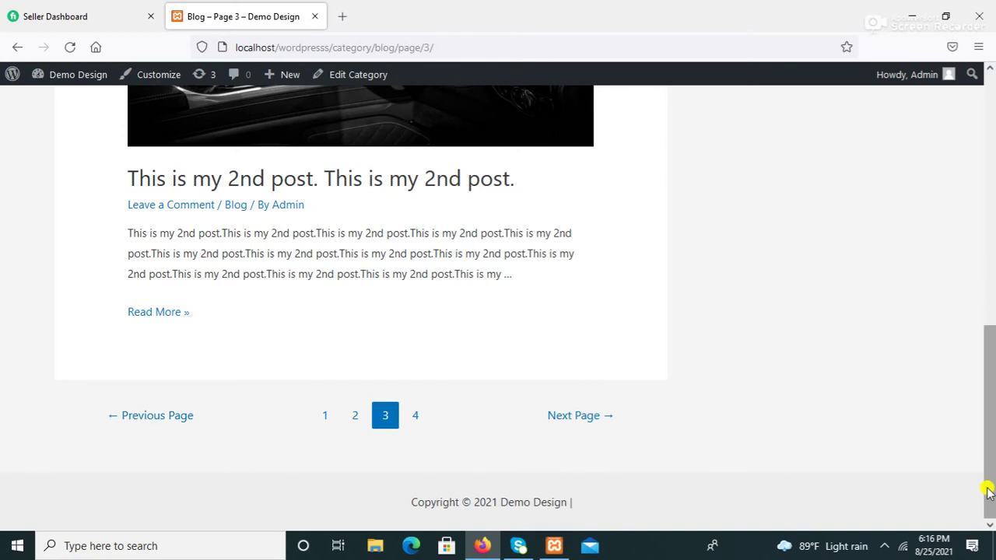
click(416, 417)
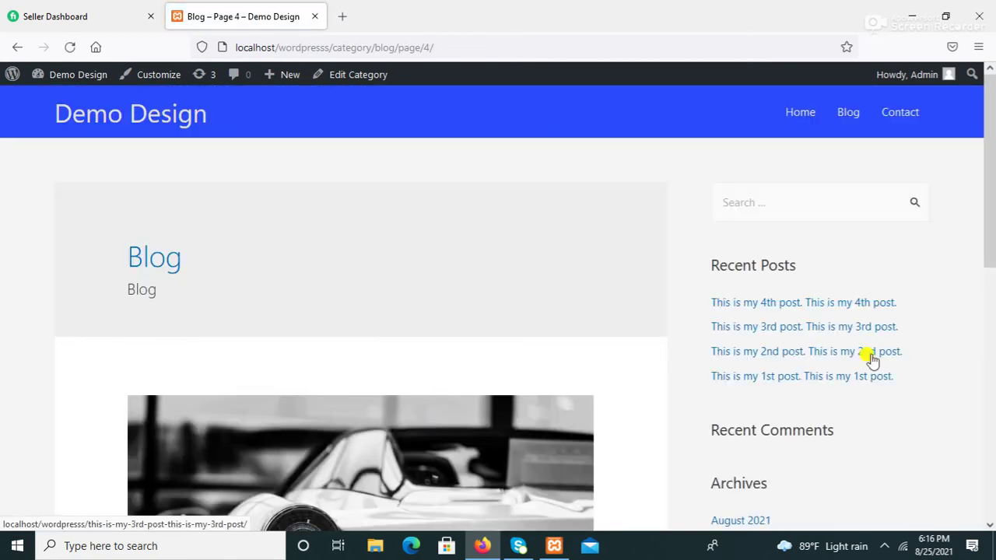
click(992, 406)
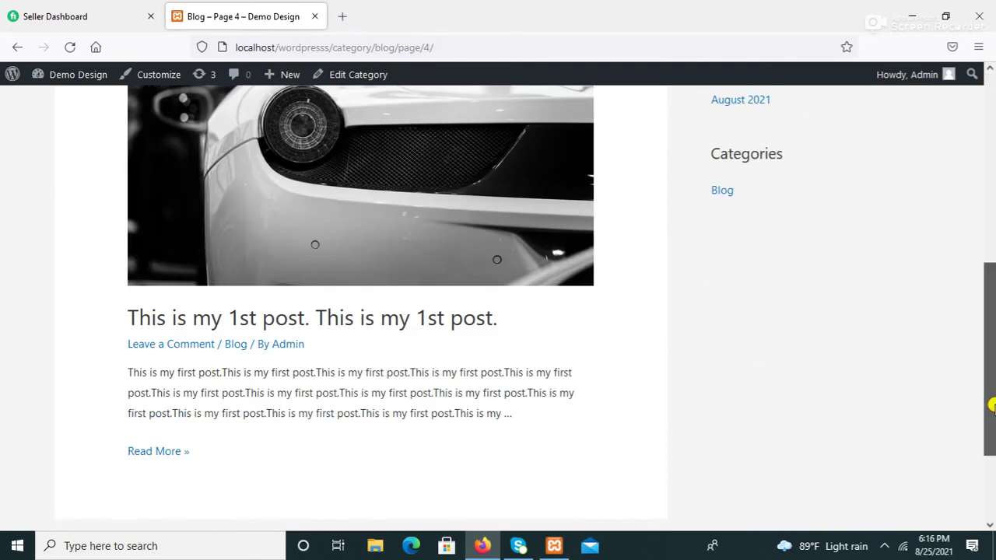
click(990, 478)
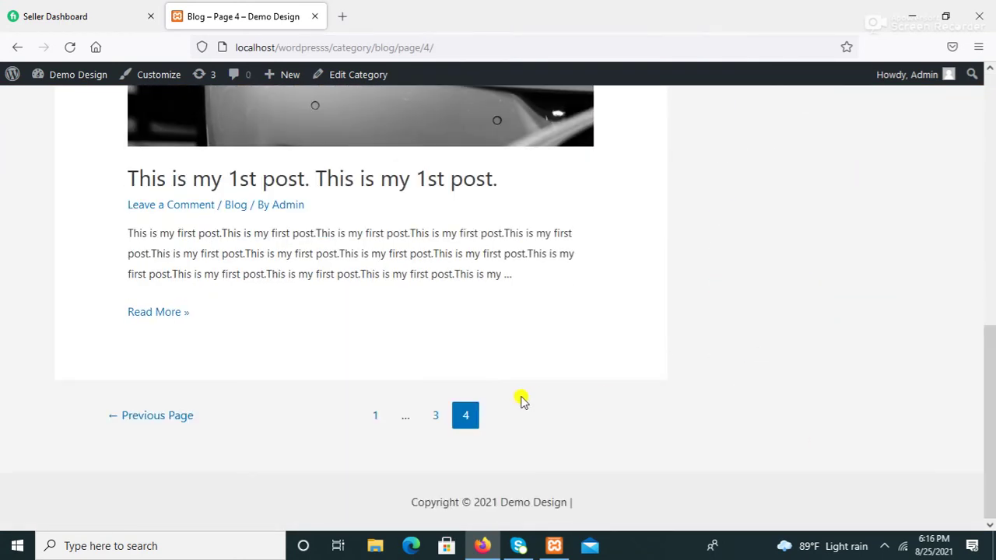
click(163, 423)
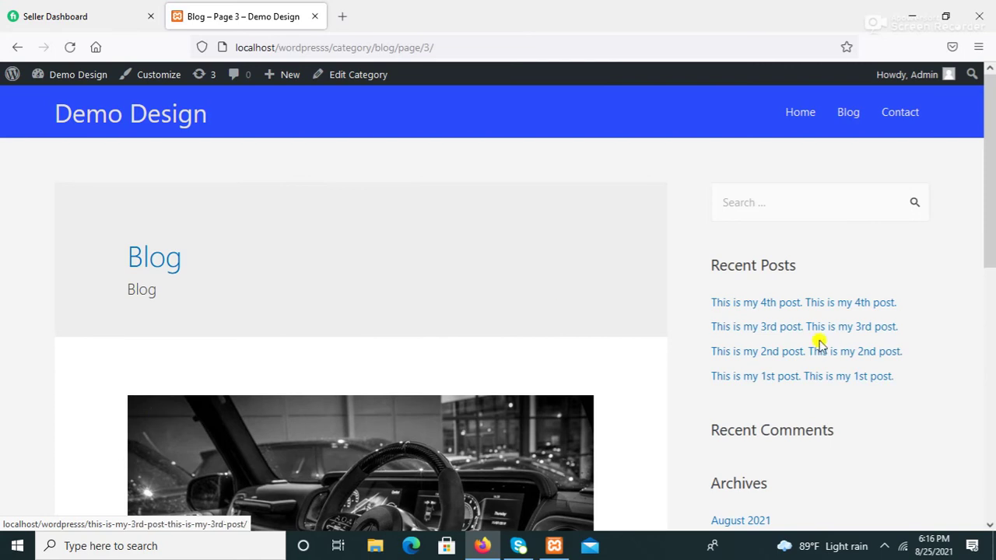
click(990, 421)
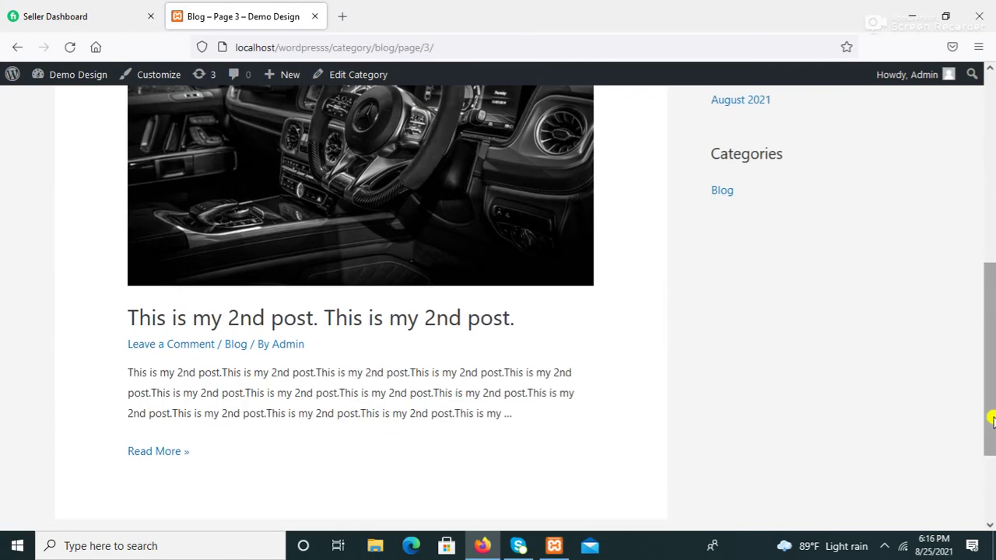
click(990, 482)
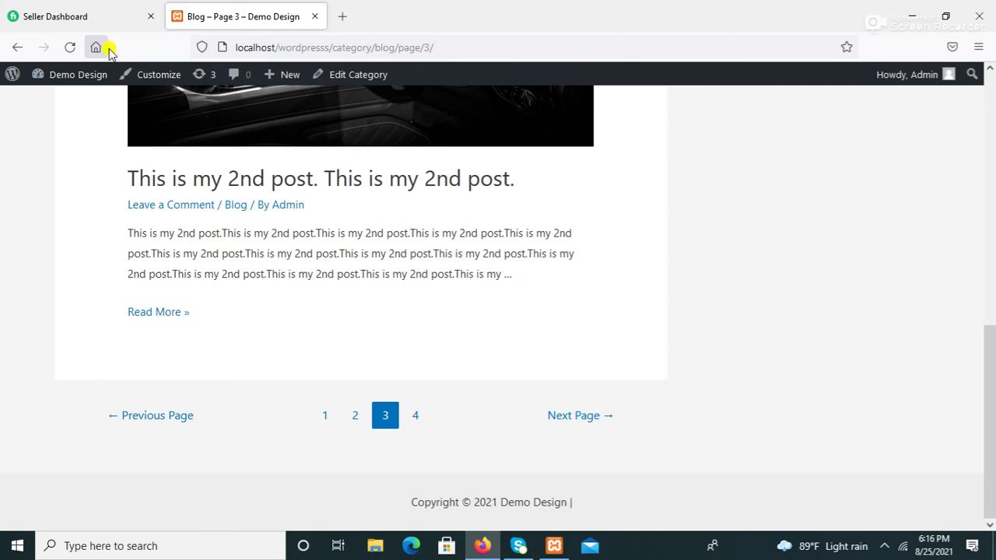
Step: Return to the Dashboard and open the Reading settings
mouse_move(77, 74)
click(72, 103)
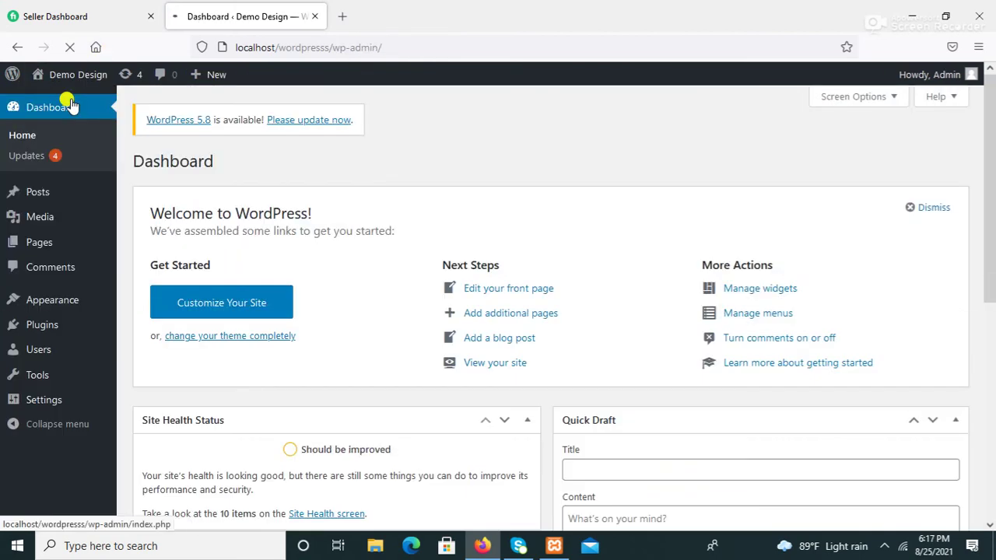
mouse_move(40, 400)
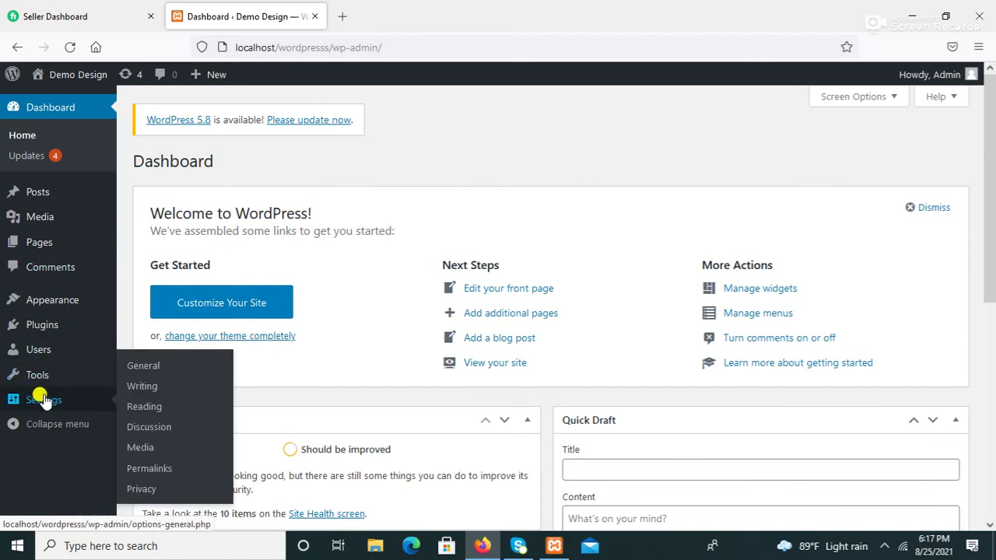
click(148, 415)
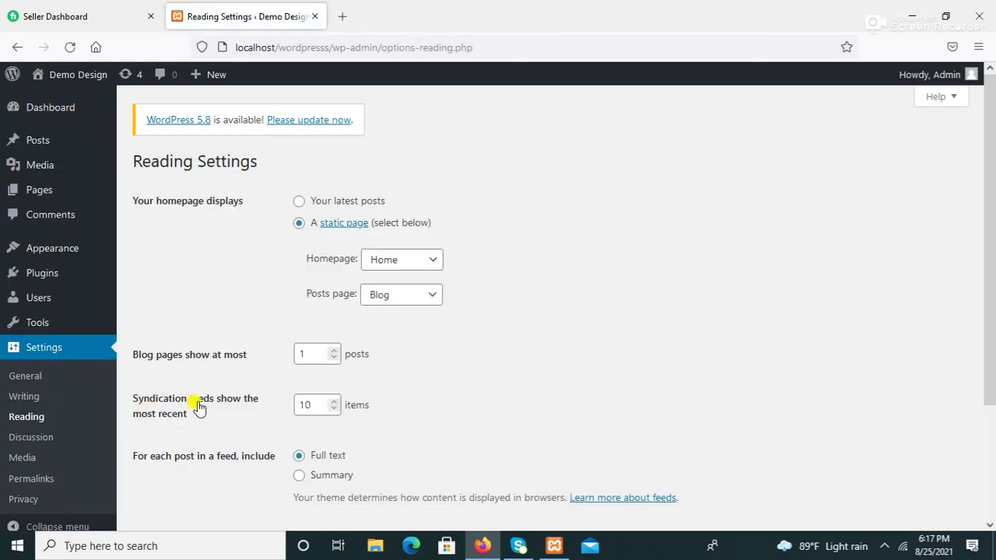
Step: Set 'Blog pages show at most' to 2, save, and open the public site
click(306, 354)
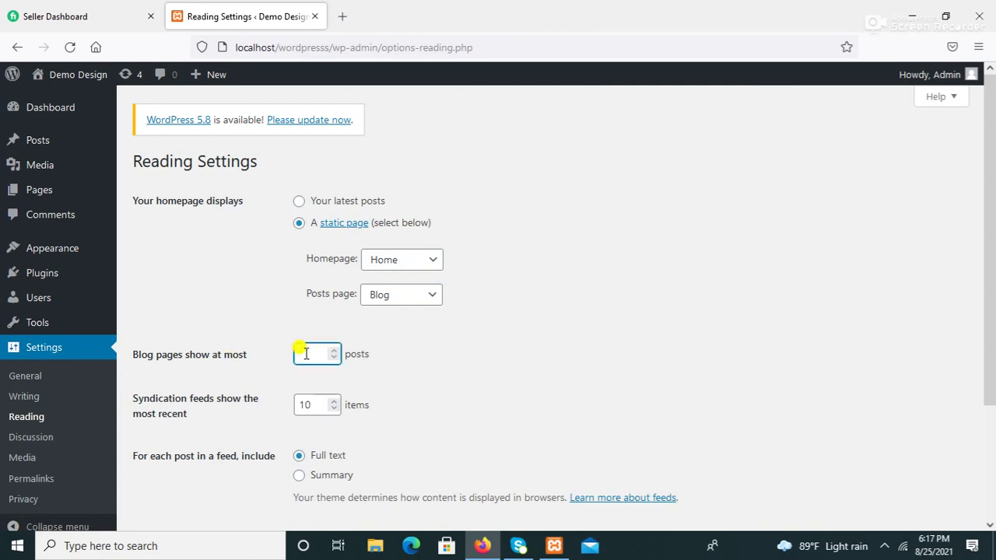
text(2)
click(985, 457)
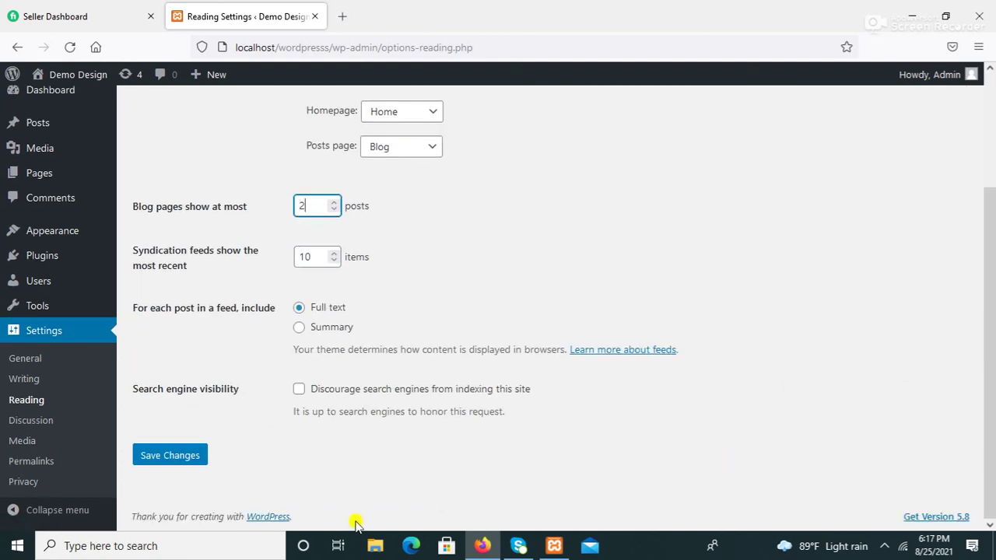
click(178, 454)
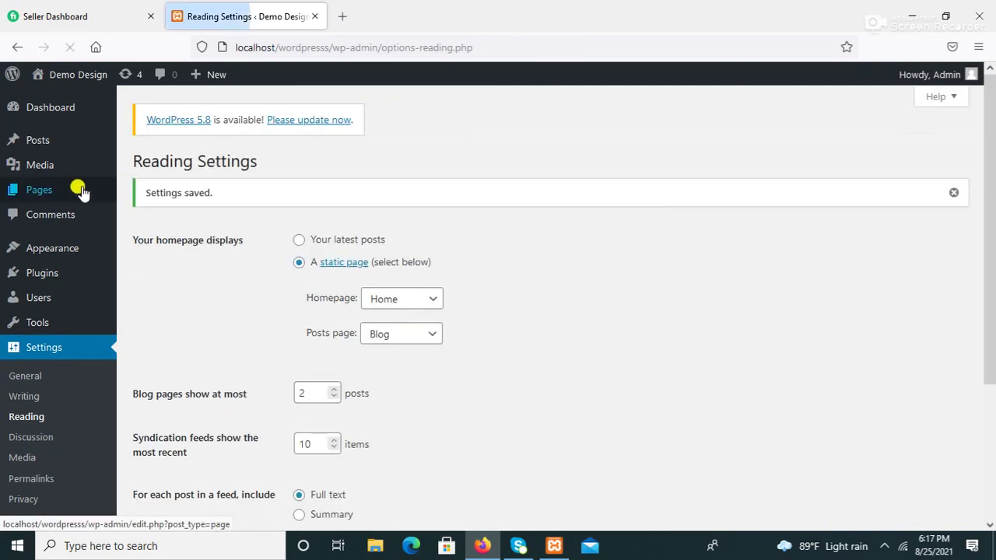
click(80, 81)
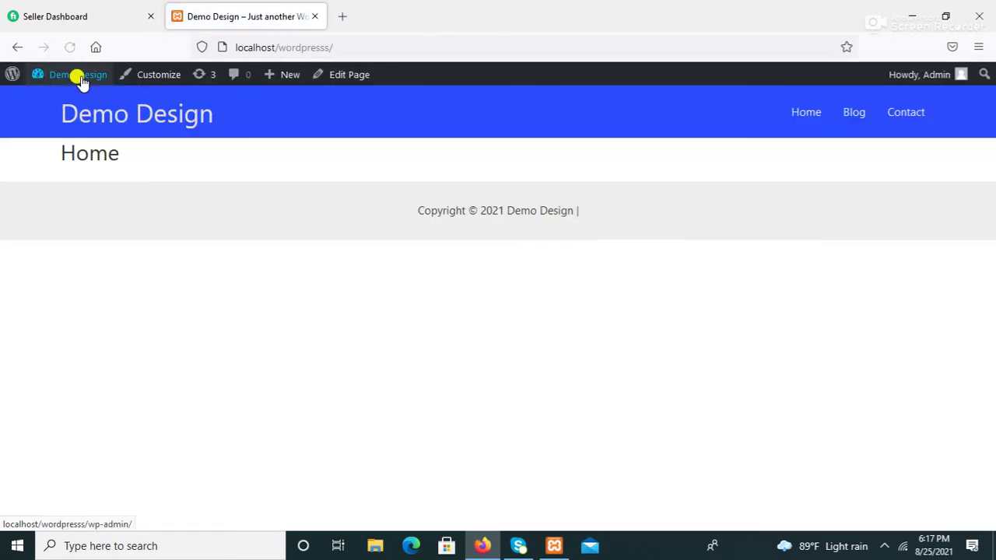
Step: Open the Blog page and go to page 2, which lists the 2nd and 1st posts
click(852, 113)
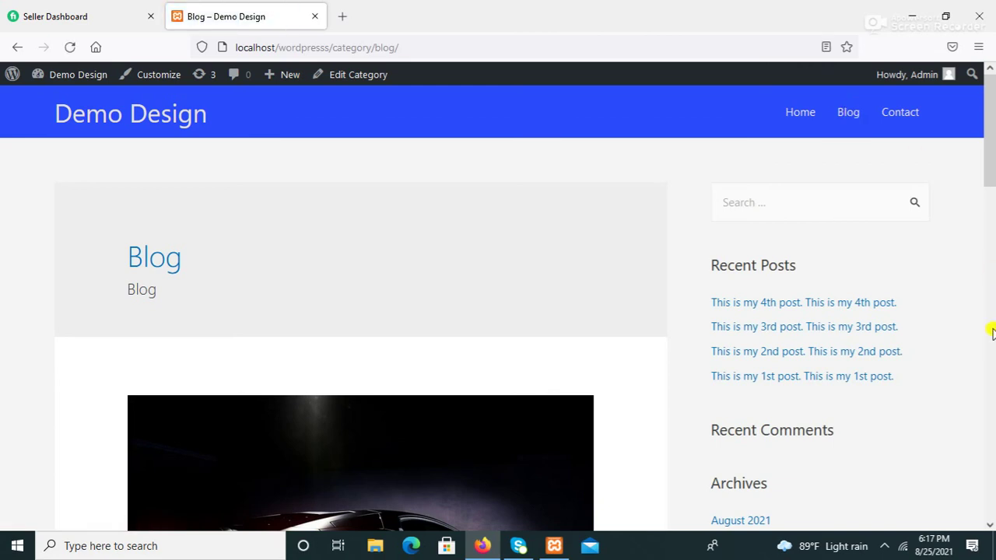
click(992, 333)
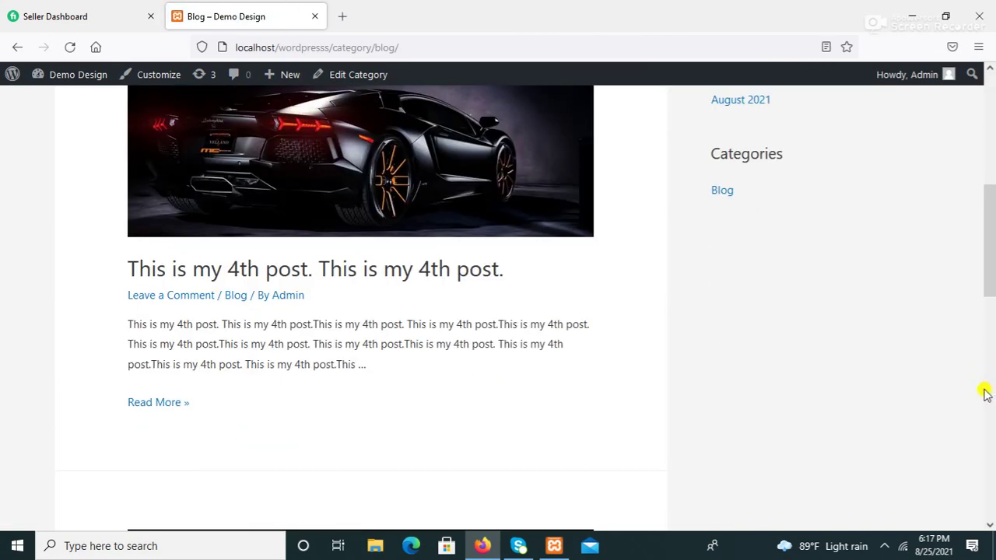
click(985, 391)
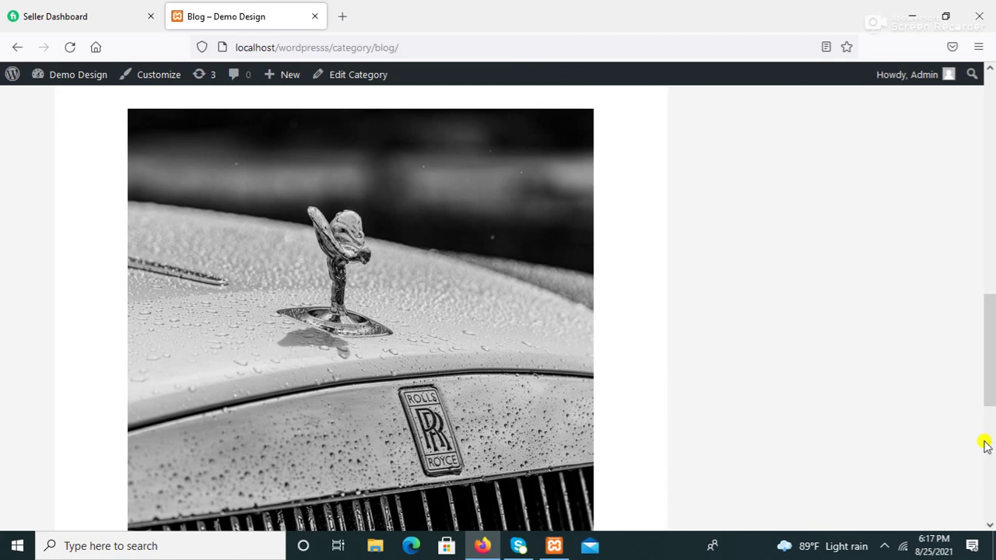
click(988, 473)
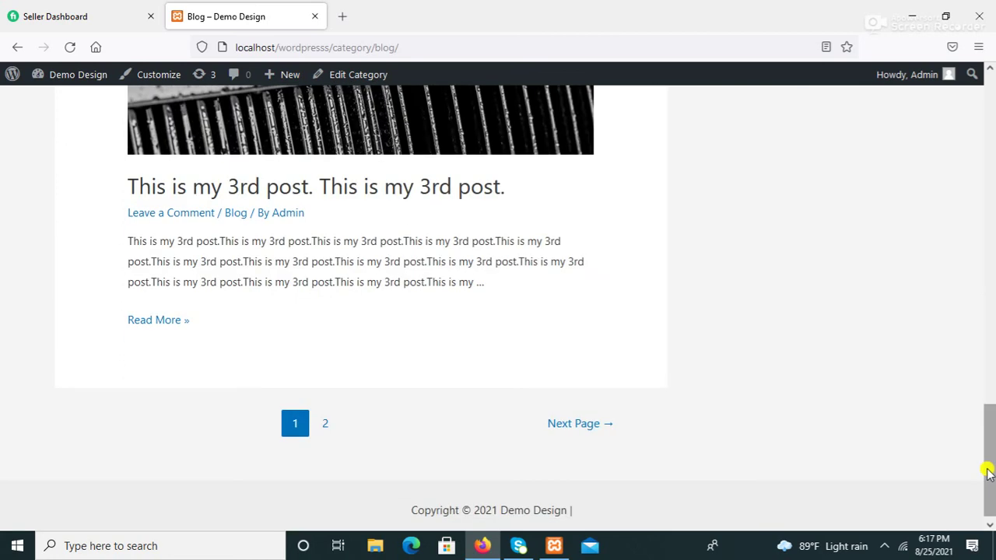
click(320, 423)
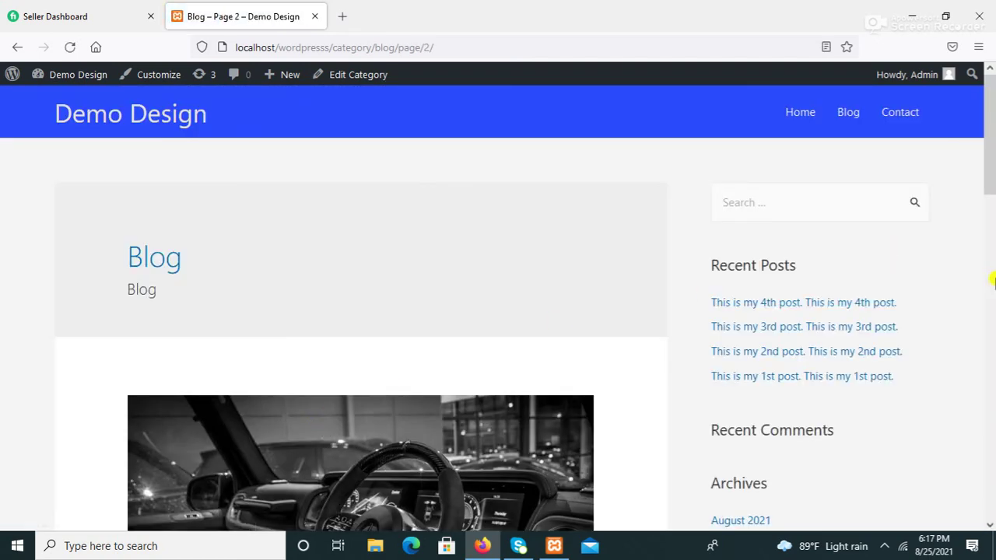
scroll(989, 333, down, 5)
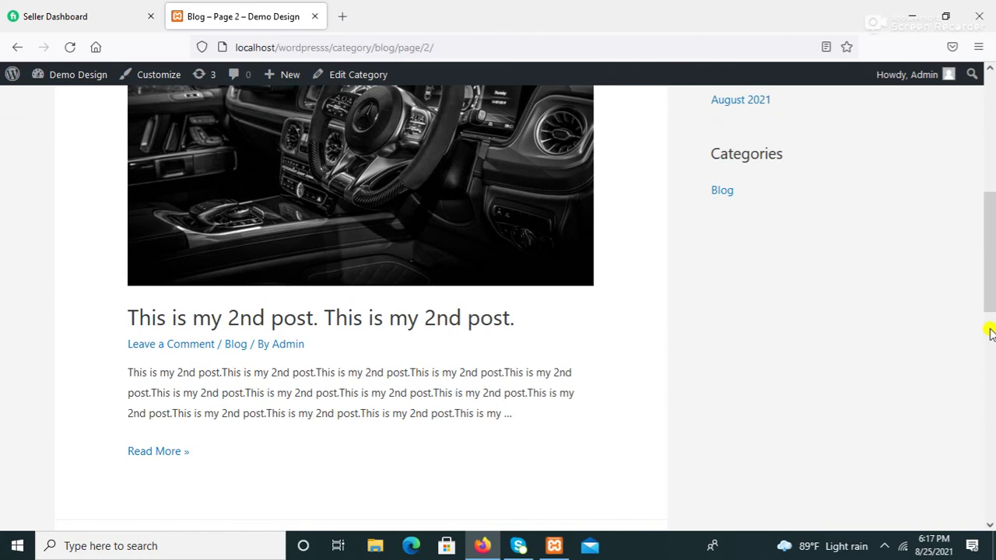
scroll(989, 333, down, 5)
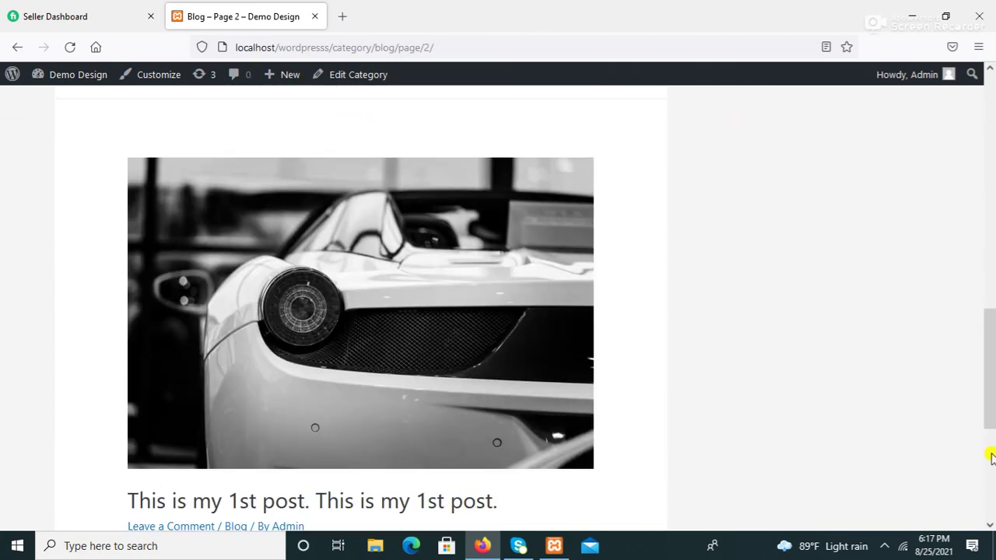
scroll(990, 490, down, 5)
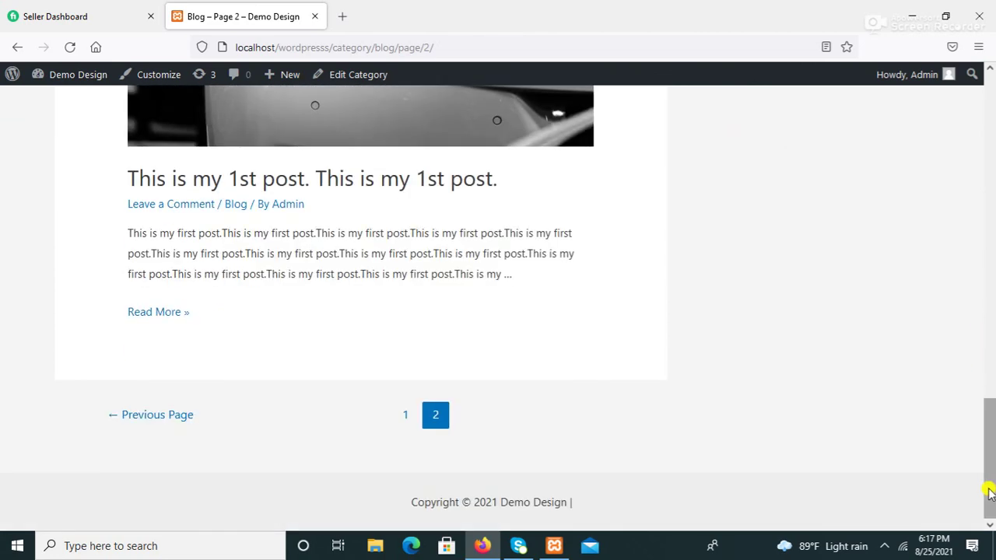